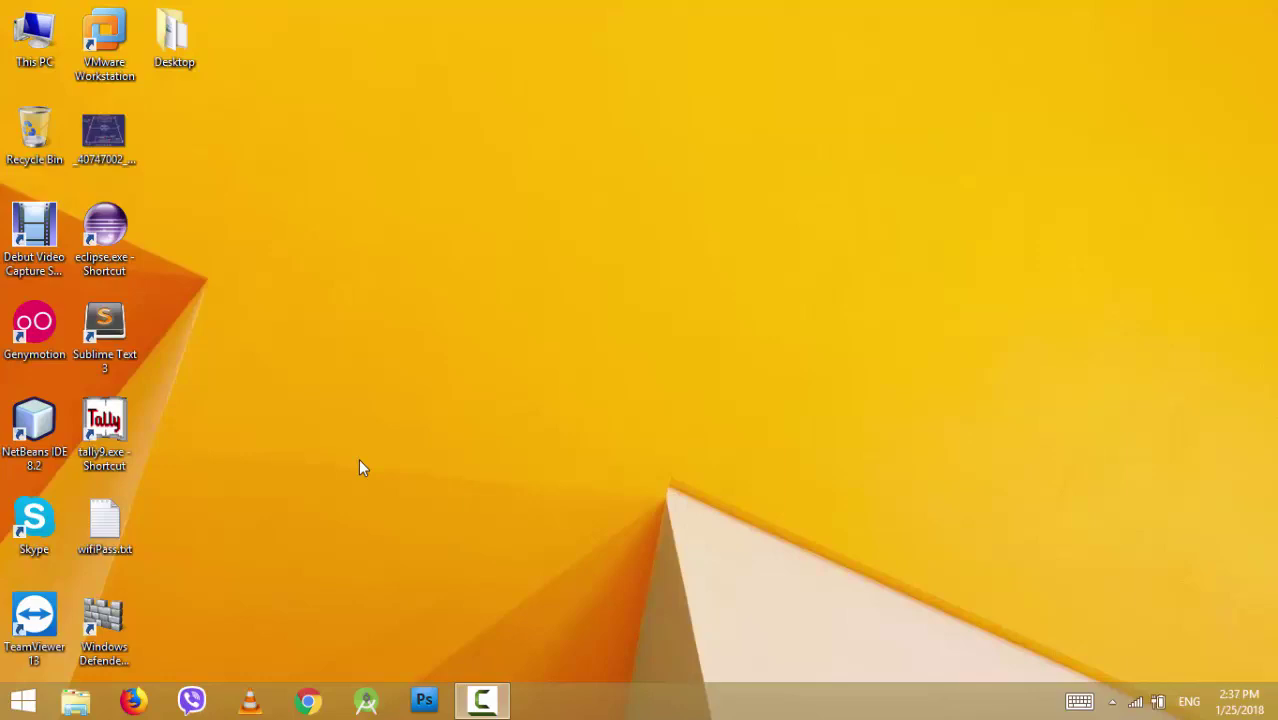
# Launch Word via Run with 'winword' and browse the Page Layout and References tabs
pyautogui.press('super+r')
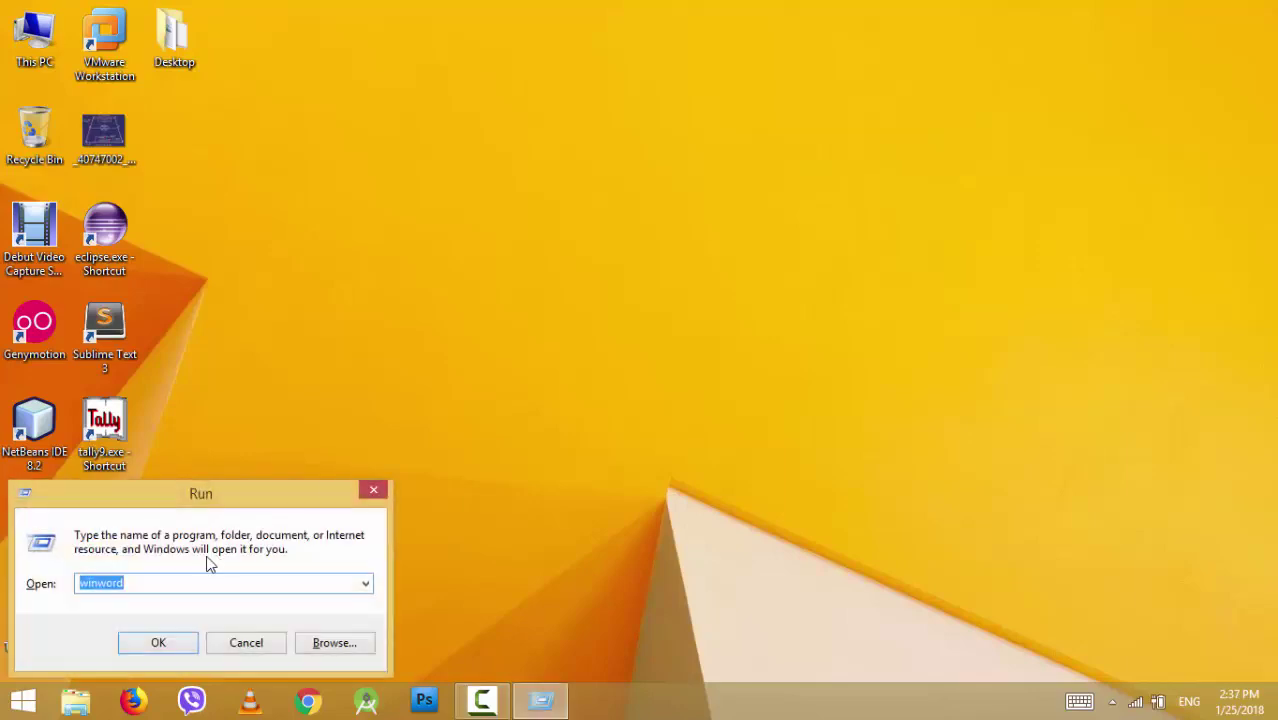
pyautogui.click(168, 577)
pyautogui.moveTo(168, 580); pyautogui.dragTo(80, 585)
pyautogui.click(169, 643)
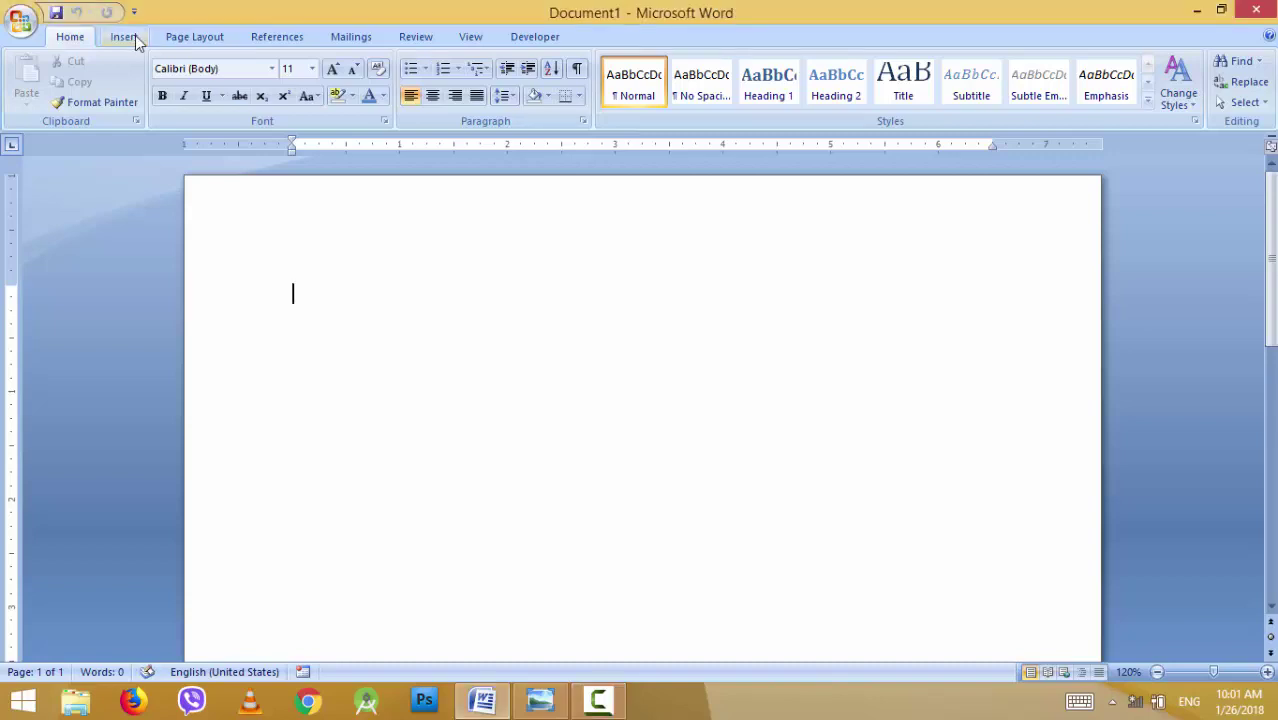
pyautogui.click(182, 39)
pyautogui.click(273, 38)
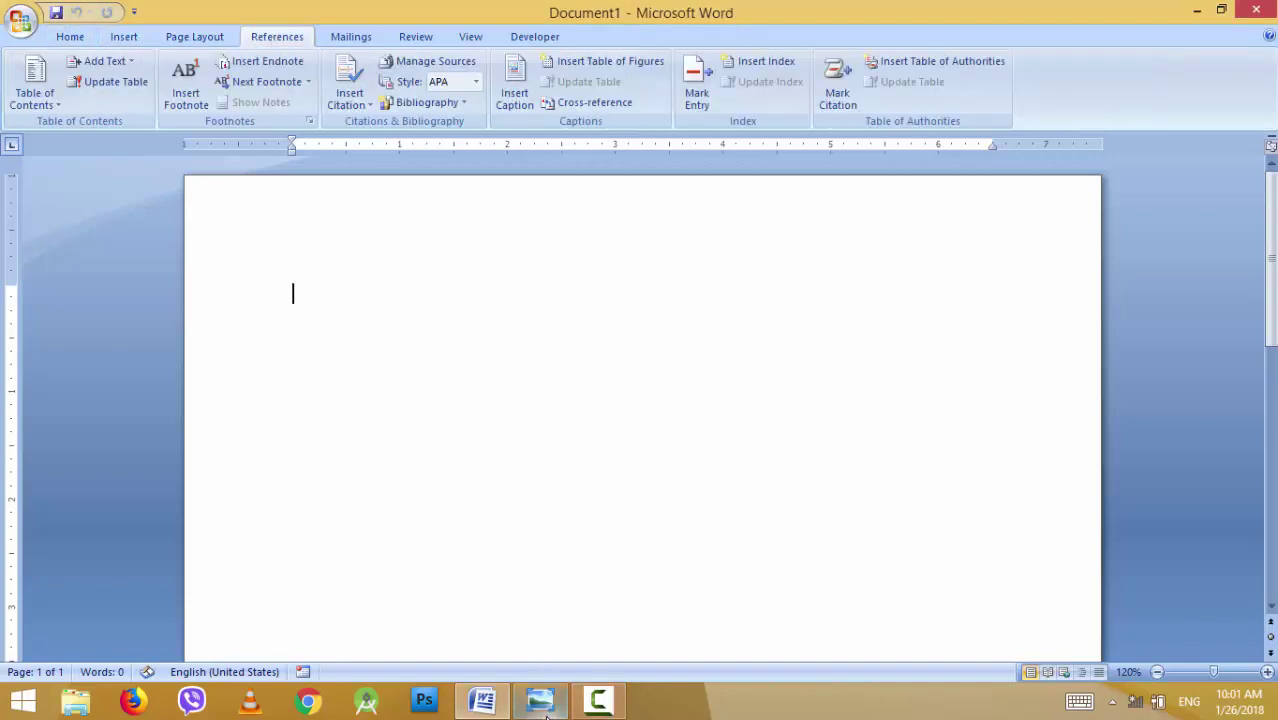
# Bring up WordInterface.jpg, the labelled Word 2007 window diagram, in Photo Viewer
pyautogui.moveTo(543, 712)
pyautogui.click(550, 610)
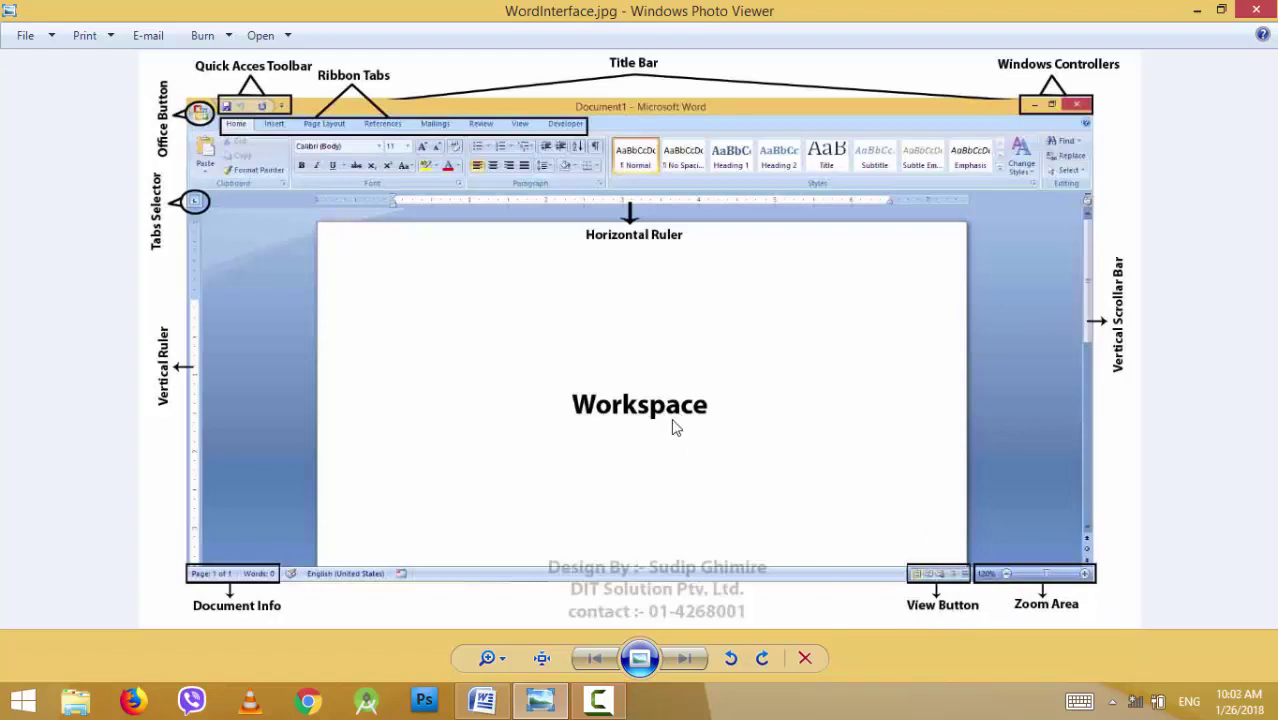
# Switch back to blank Document1 and return from the Mailings tab to the Home tab
pyautogui.click(490, 700)
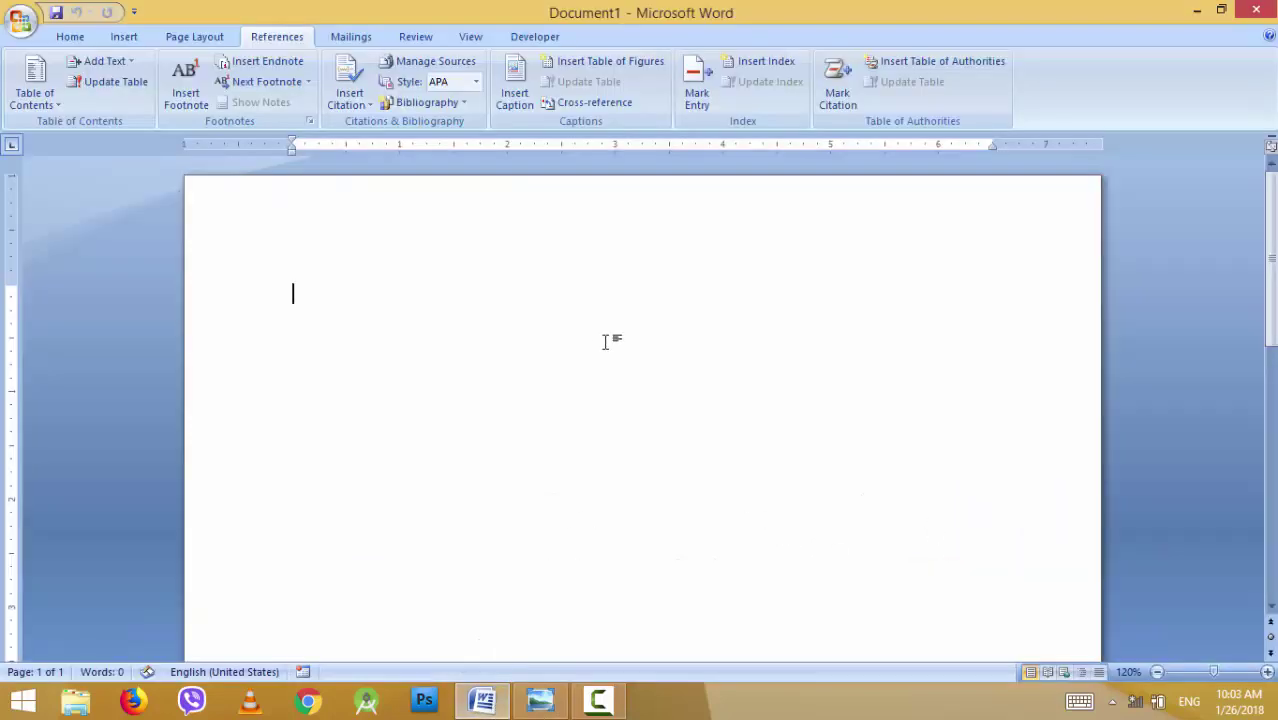
pyautogui.click(349, 36)
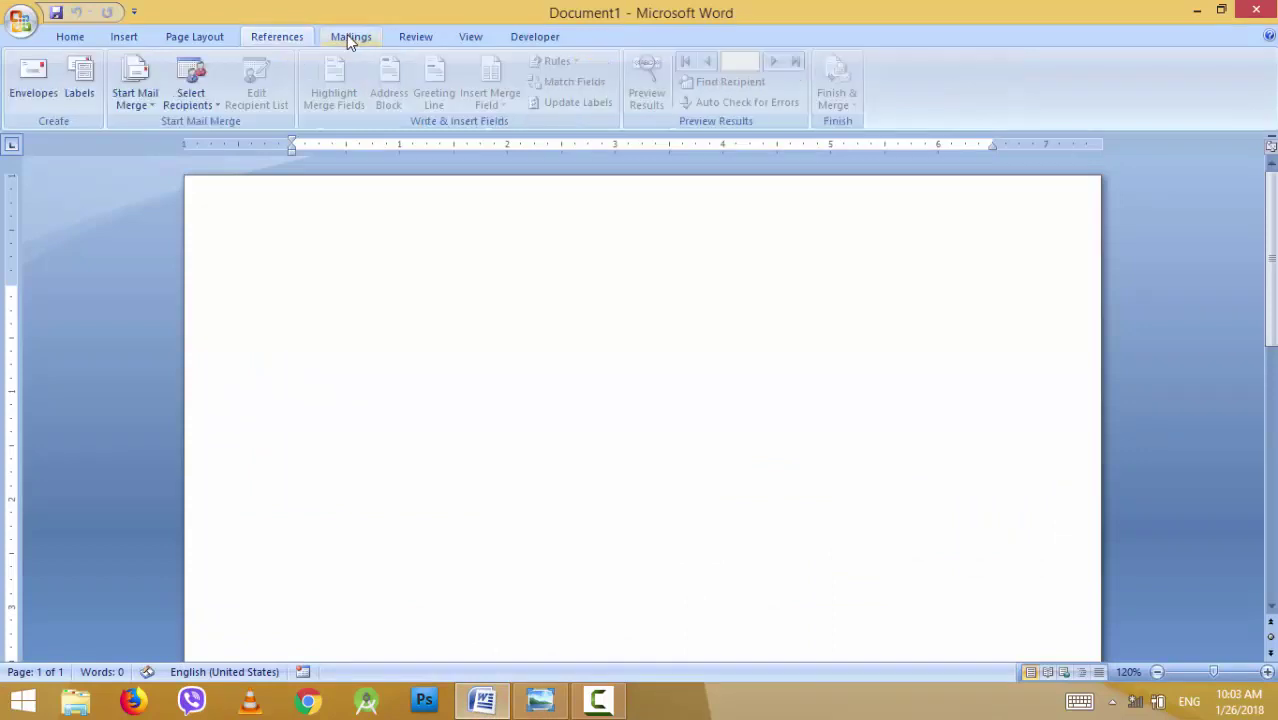
pyautogui.click(72, 36)
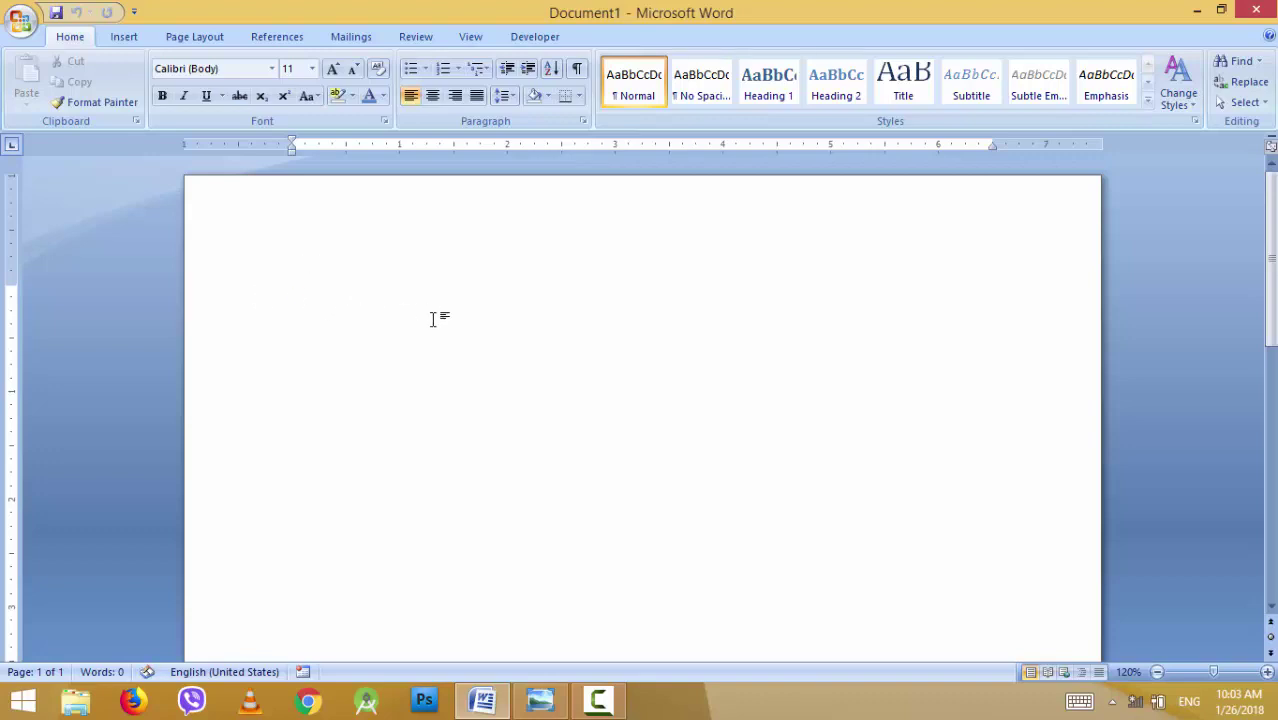
# Type 'DIT Solution' at the top of the page and zoom in on the text
pyautogui.write('DIT Soluti')
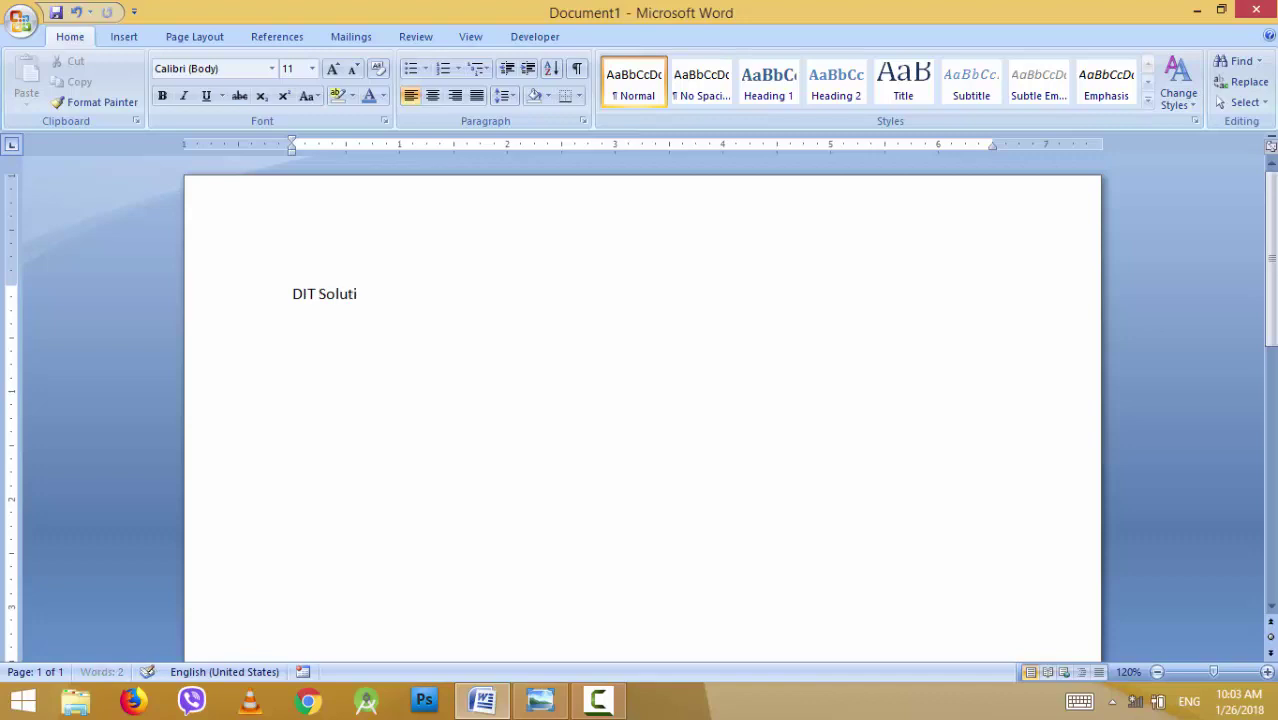
pyautogui.write('on')
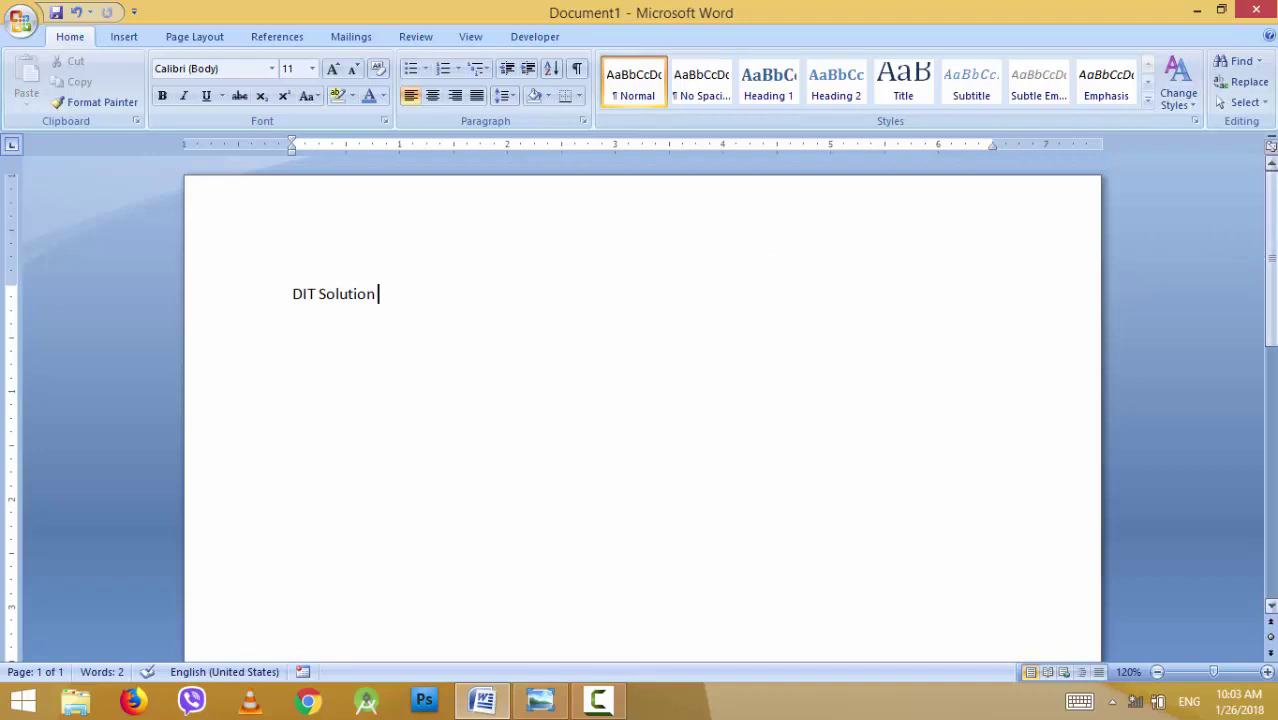
pyautogui.scroll(-3, 642, 400)
pyautogui.moveTo(1273, 390)
pyautogui.mouseDown()
pyautogui.moveTo(1273, 223)
pyautogui.moveTo(1235, 643)
pyautogui.mouseUp()
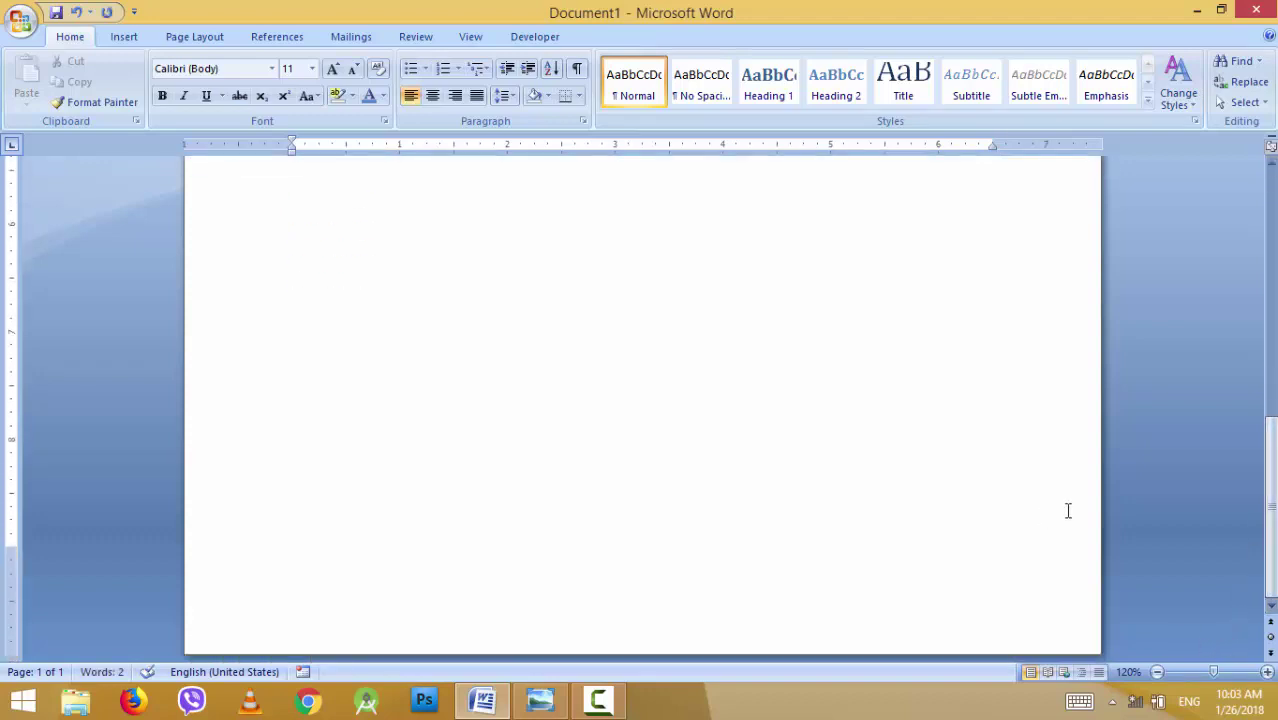
pyautogui.moveTo(1273, 507); pyautogui.dragTo(1273, 240)
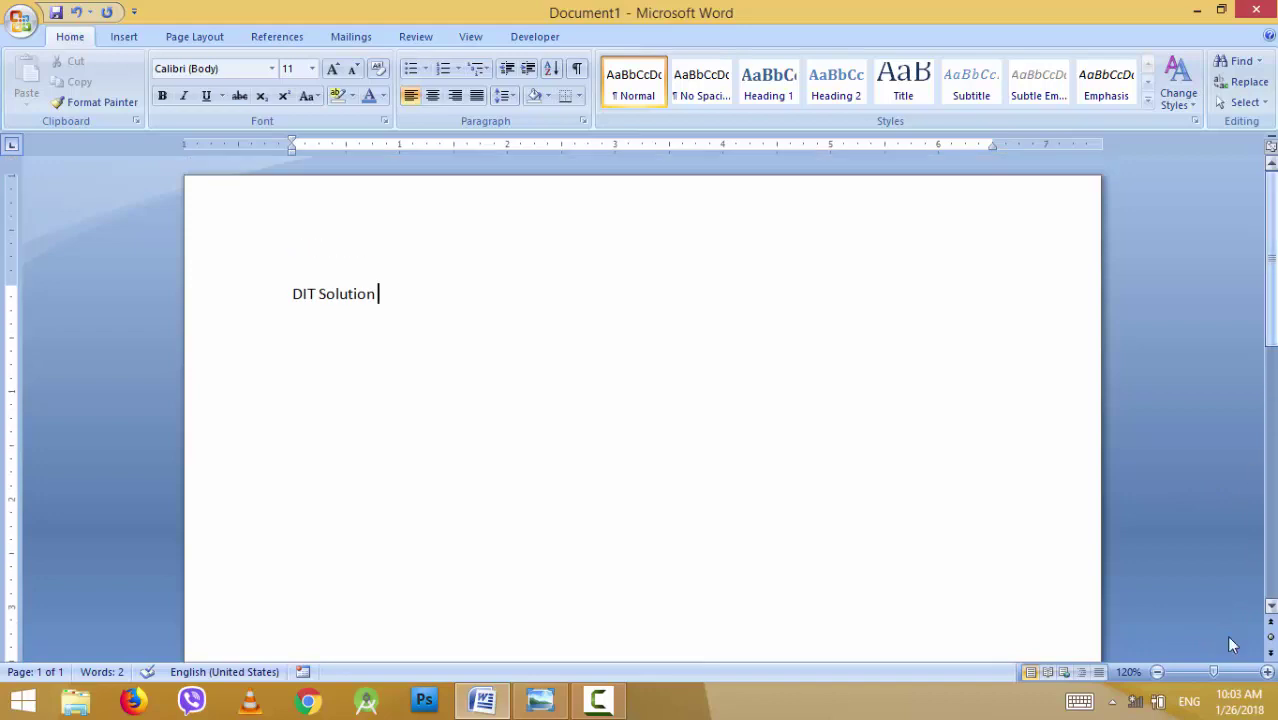
pyautogui.moveTo(1213, 672)
pyautogui.mouseDown()
pyautogui.moveTo(1228, 678)
pyautogui.moveTo(1200, 678)
pyautogui.moveTo(1213, 678)
pyautogui.mouseUp()
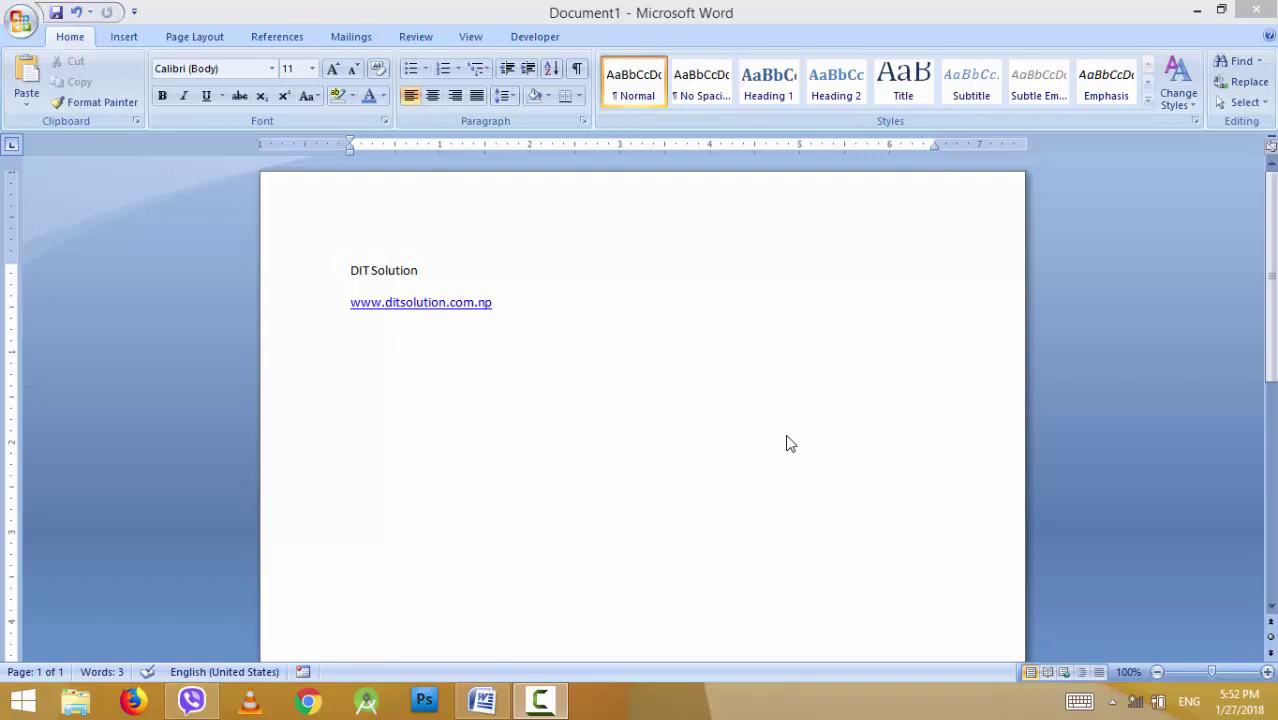
pyautogui.click(590, 366)
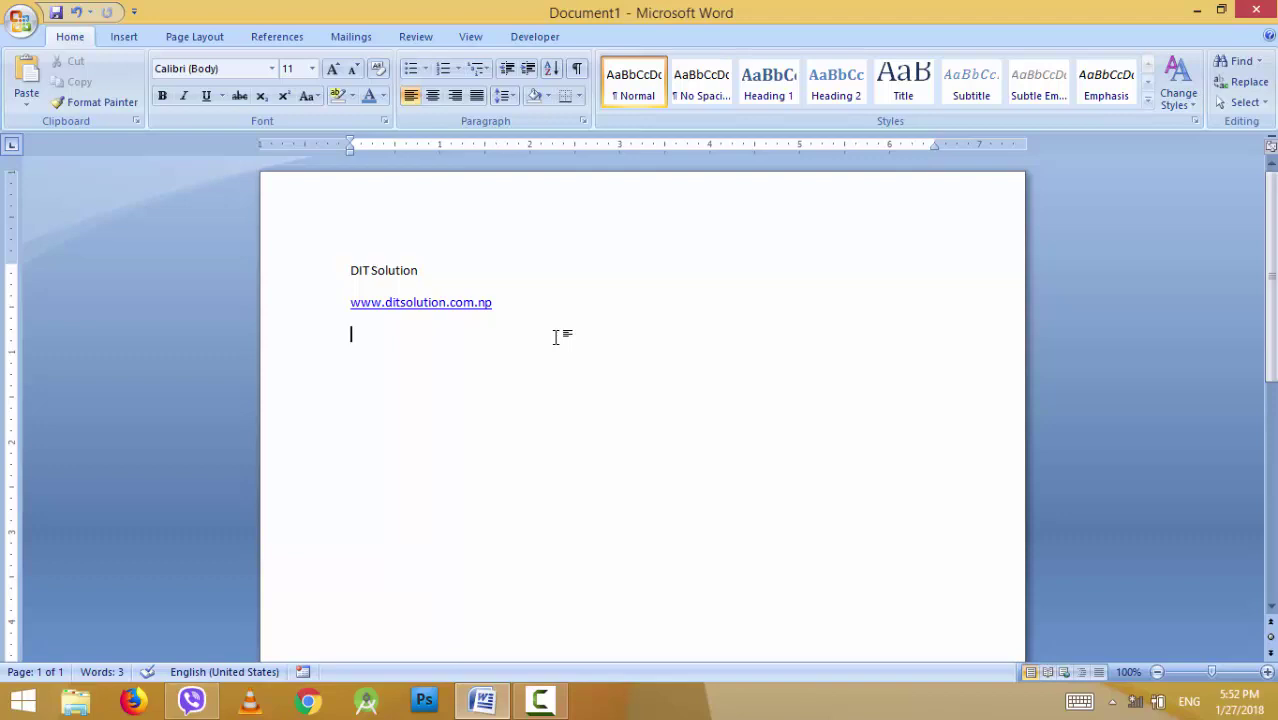
pyautogui.click(503, 312)
pyautogui.moveTo(520, 302); pyautogui.dragTo(351, 302)
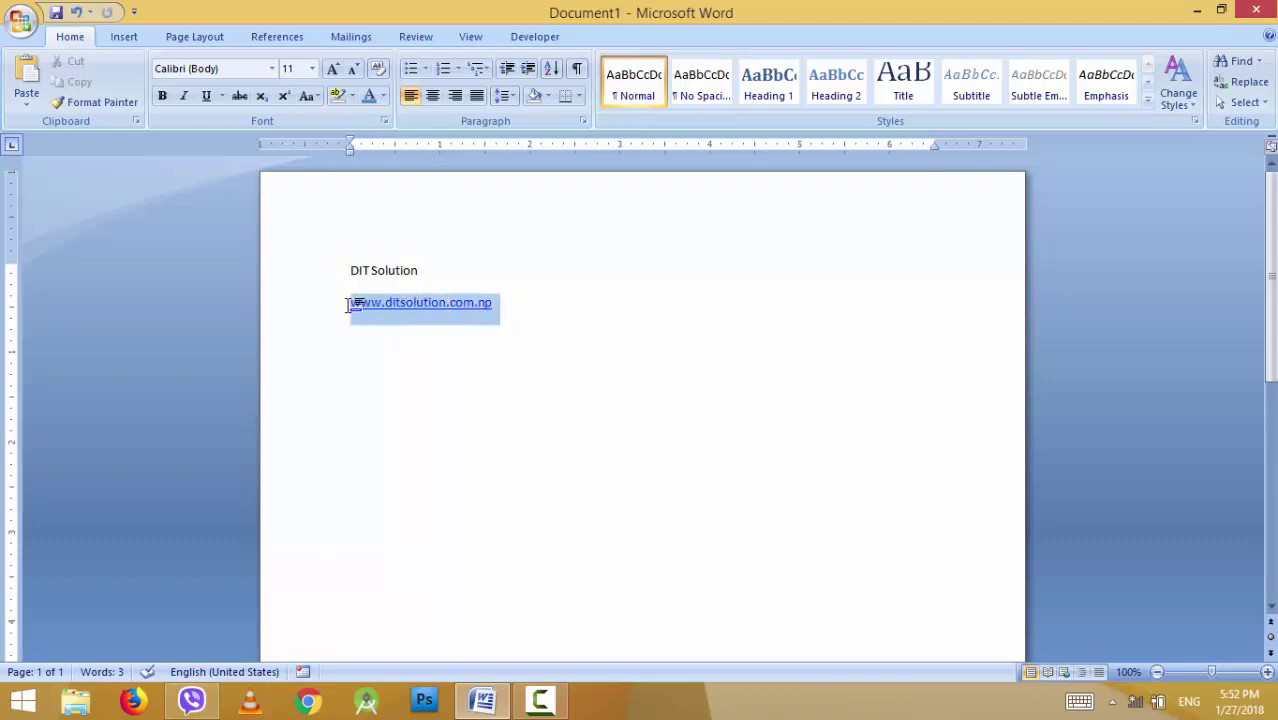
pyautogui.click(500, 358)
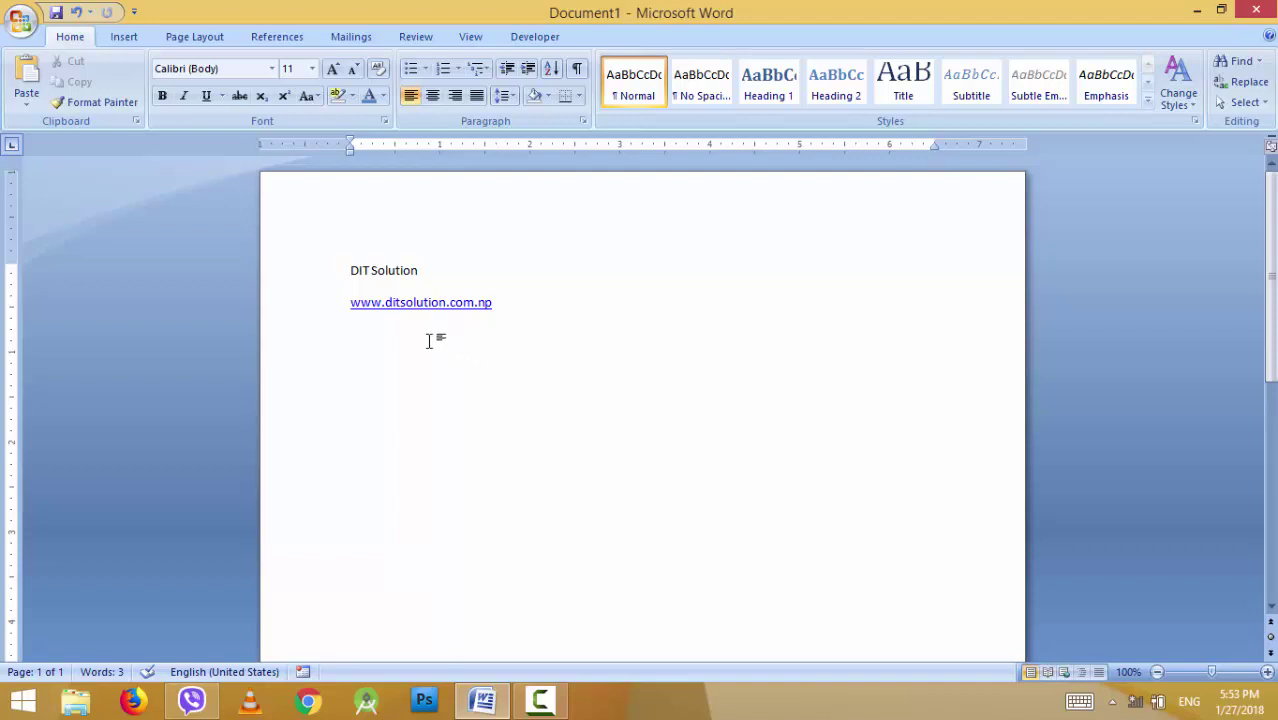
pyautogui.press('BackSpace')
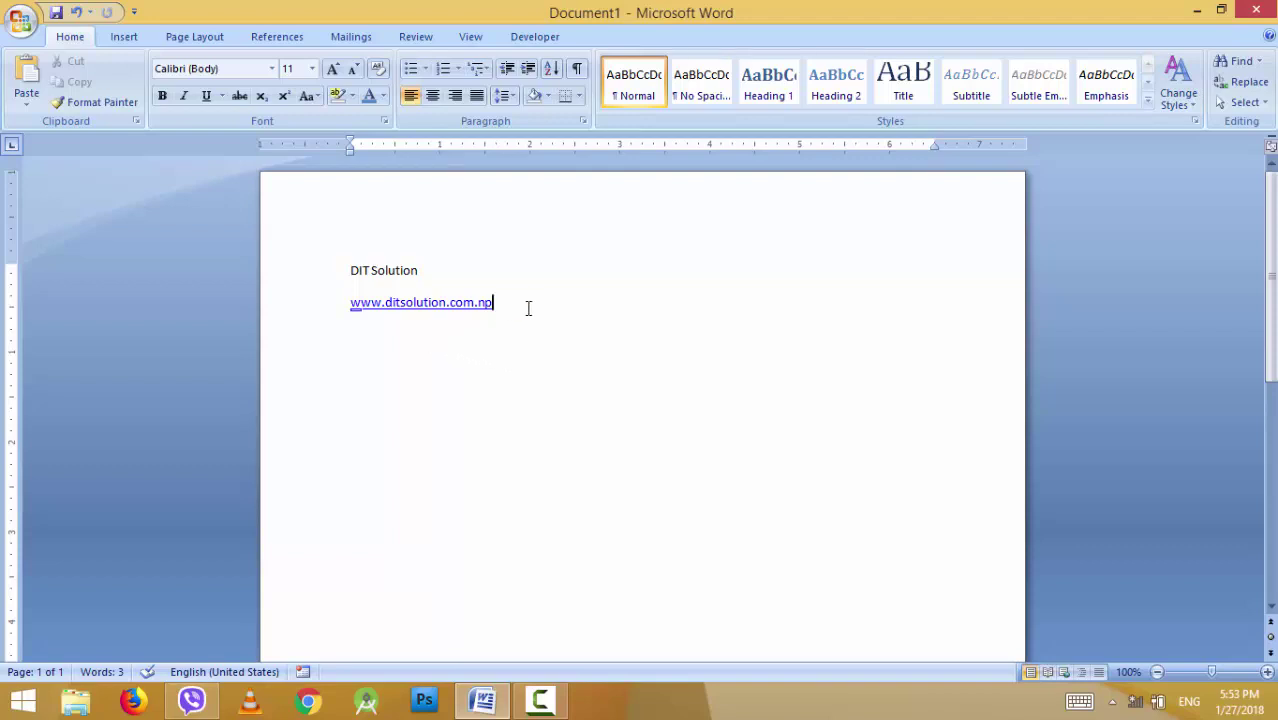